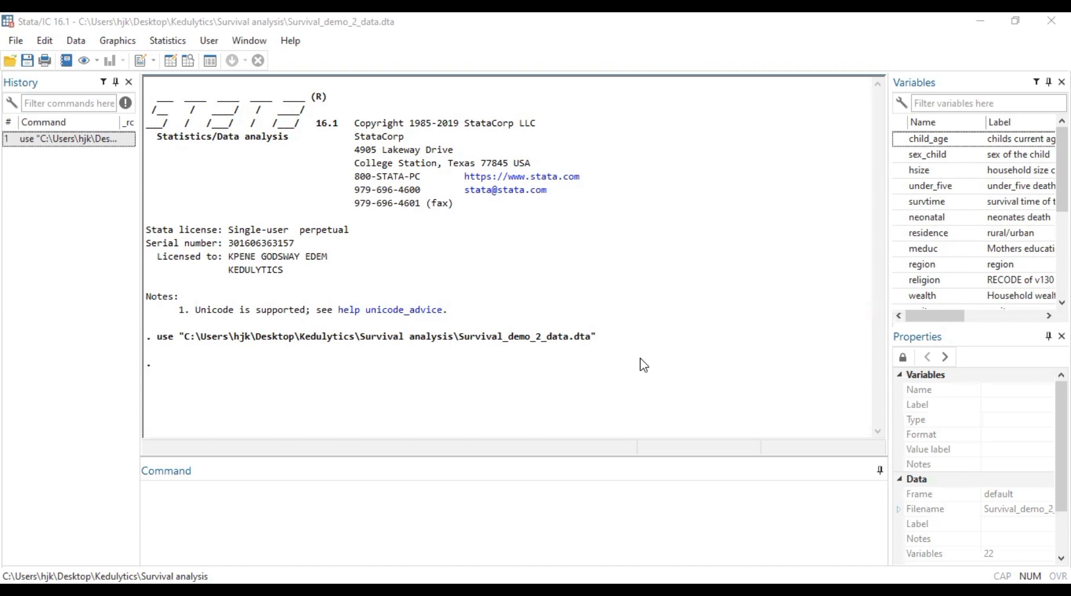
- Tabulate the frequencies of the variable under_five with the tab command
left_click(418, 489)
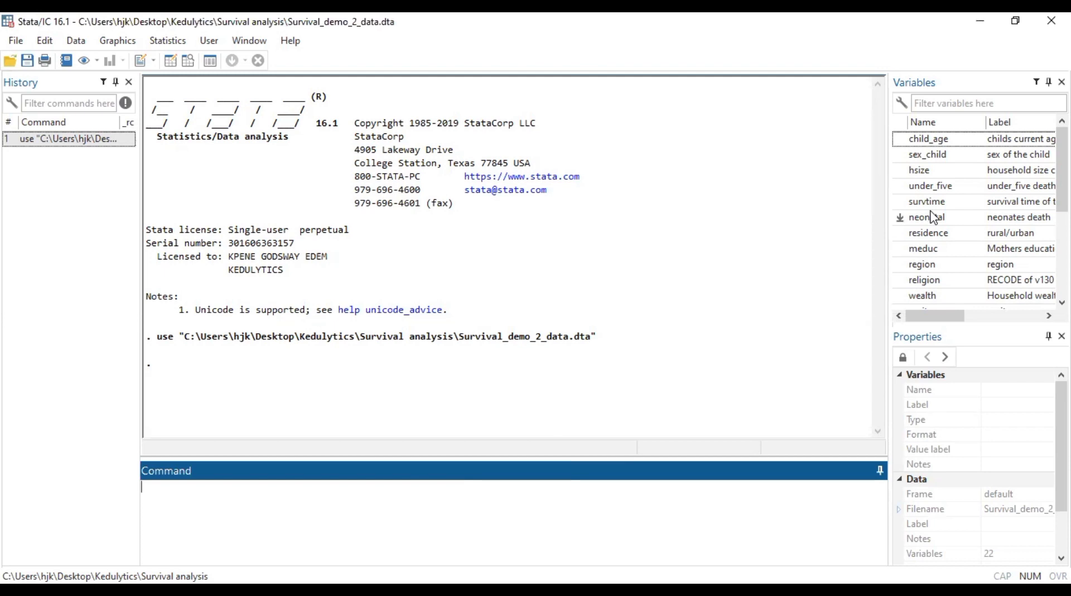
scroll(935, 217, "down", 2)
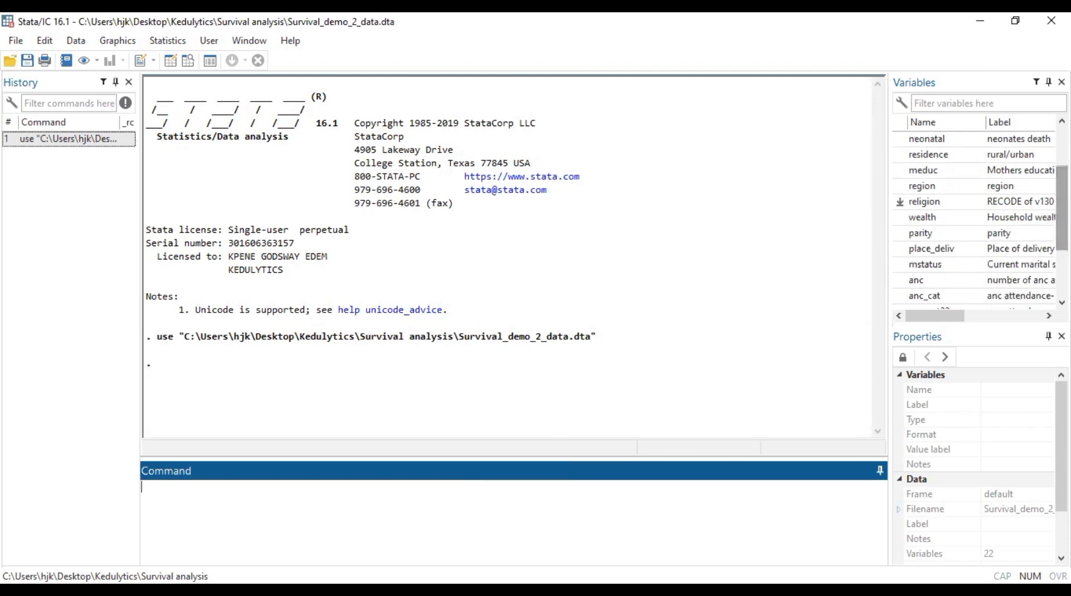
scroll(935, 212, "up", 2)
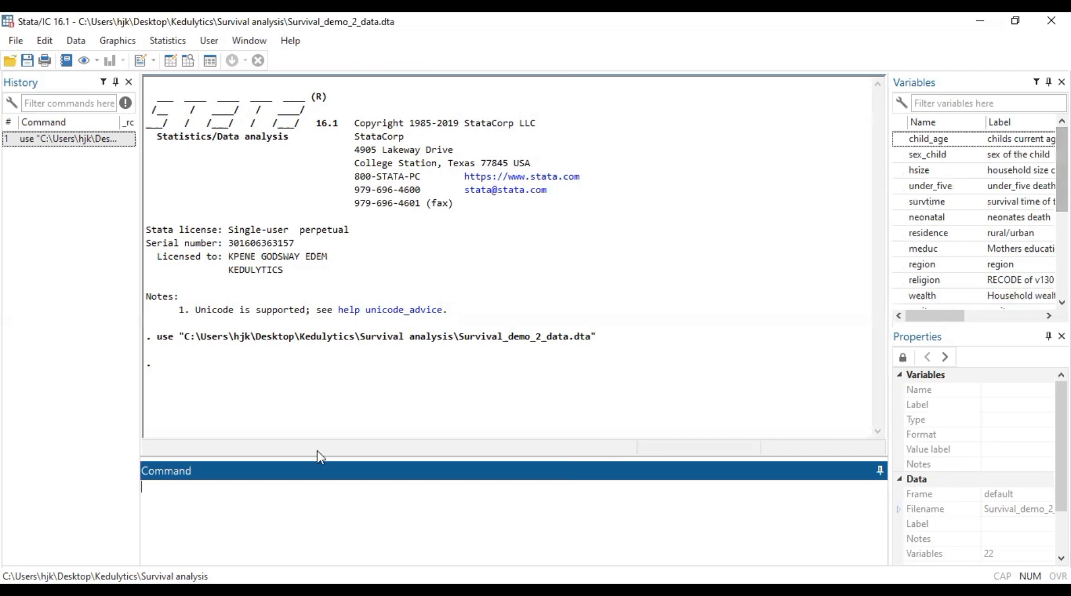
type("tab")
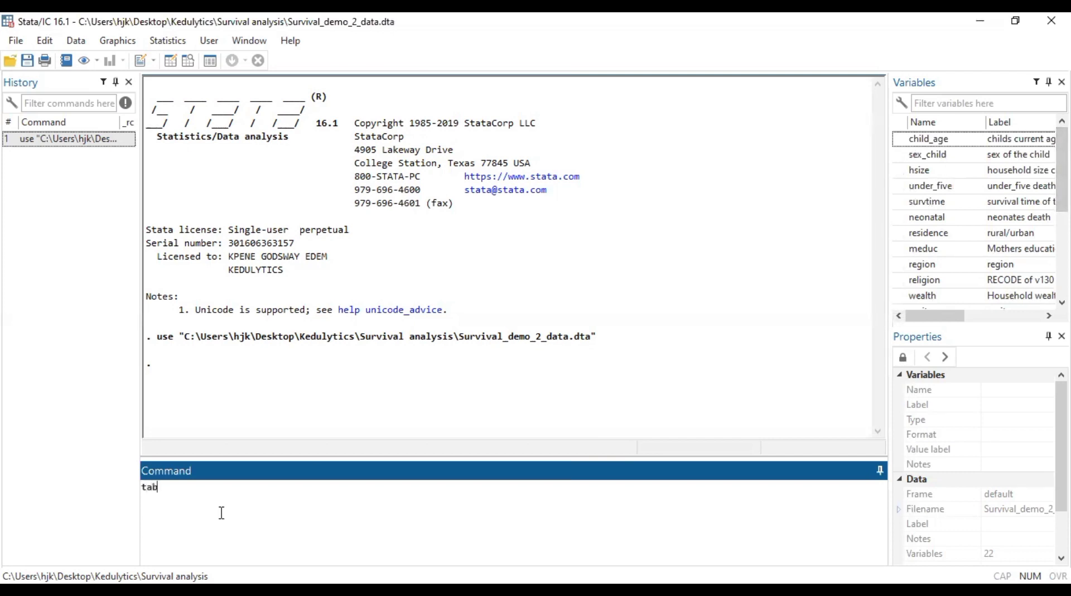
double_click(901, 187)
left_click(272, 498)
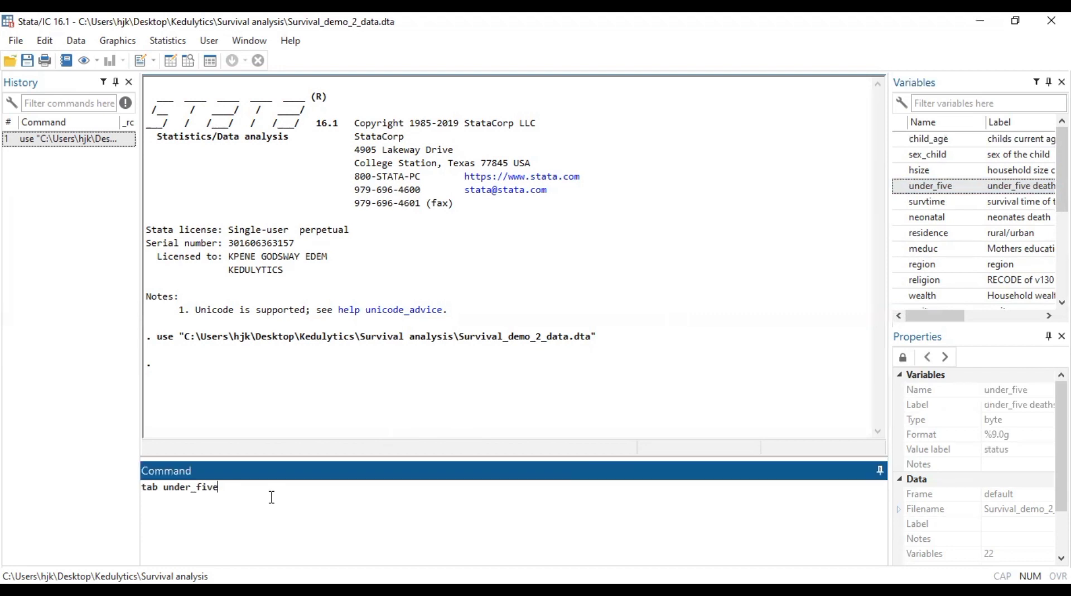
key("Return")
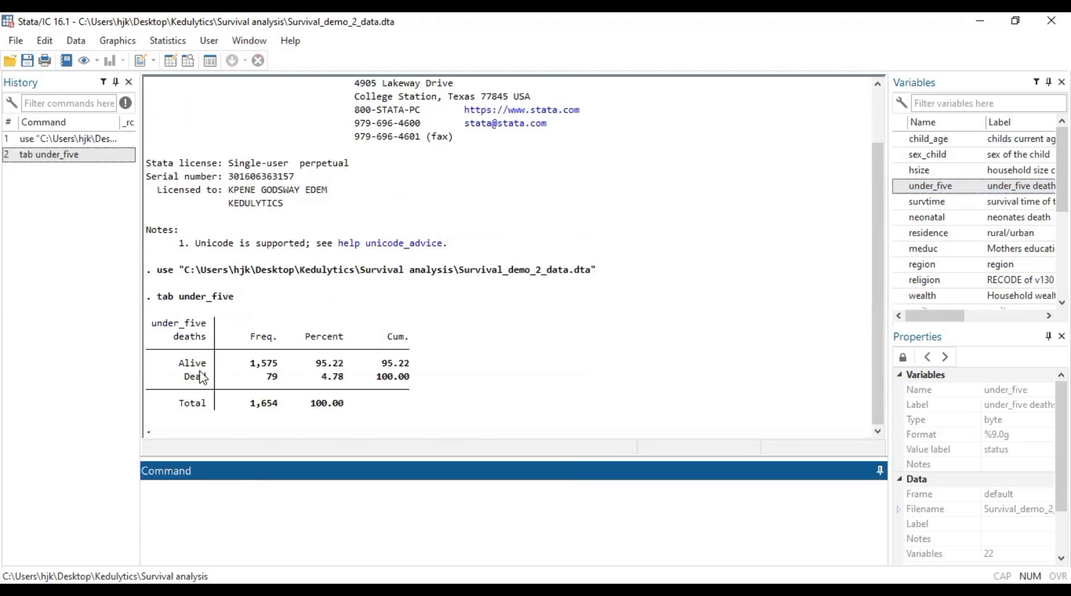
- Tabulate under_five again with the nol option so the numeric codes replace the value labels
left_click(83, 157)
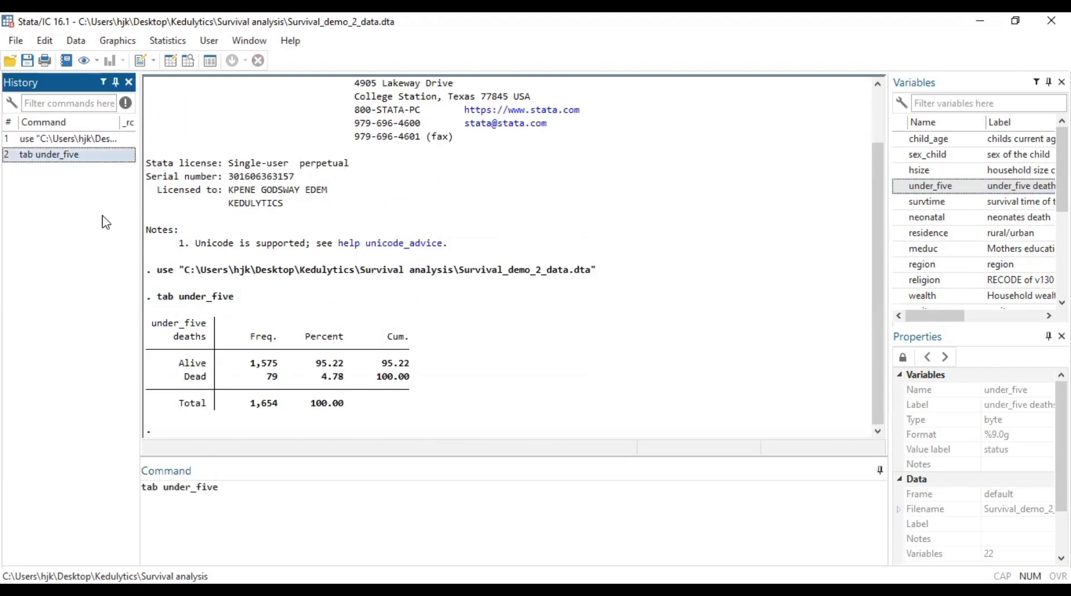
type(", mpl")
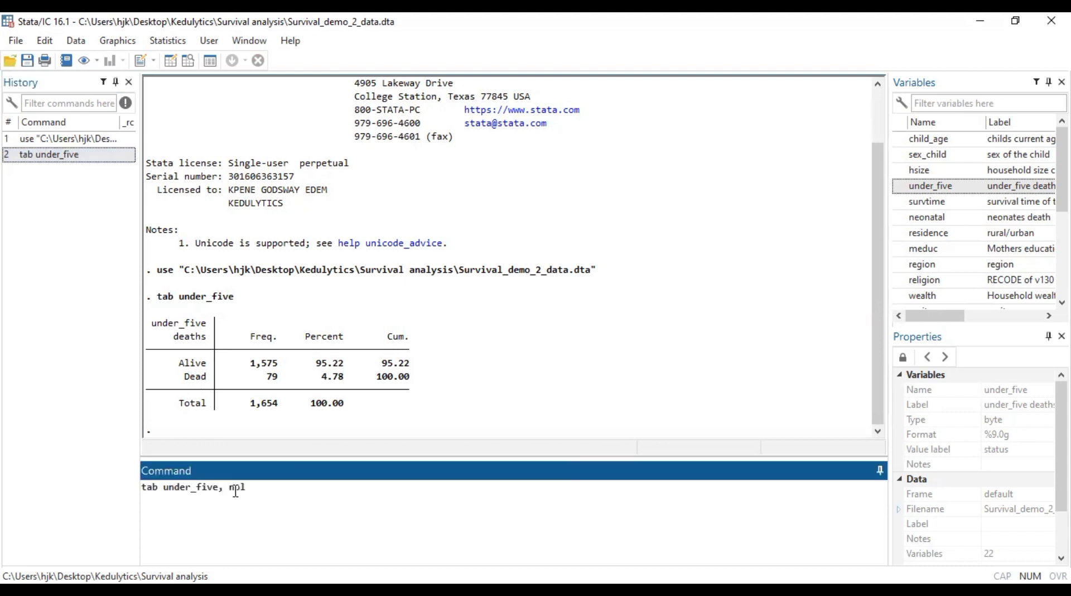
key("Return")
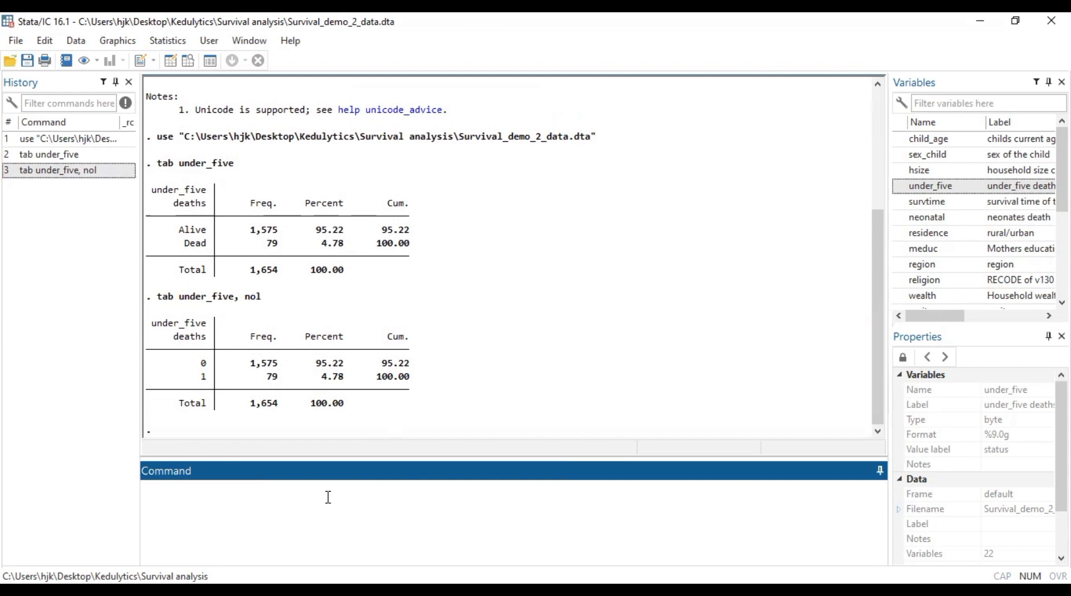
- Declare the dataset as survival data using stset, with survtime as the time variable and under_five as the failure variable
type("stset")
double_click(927, 202)
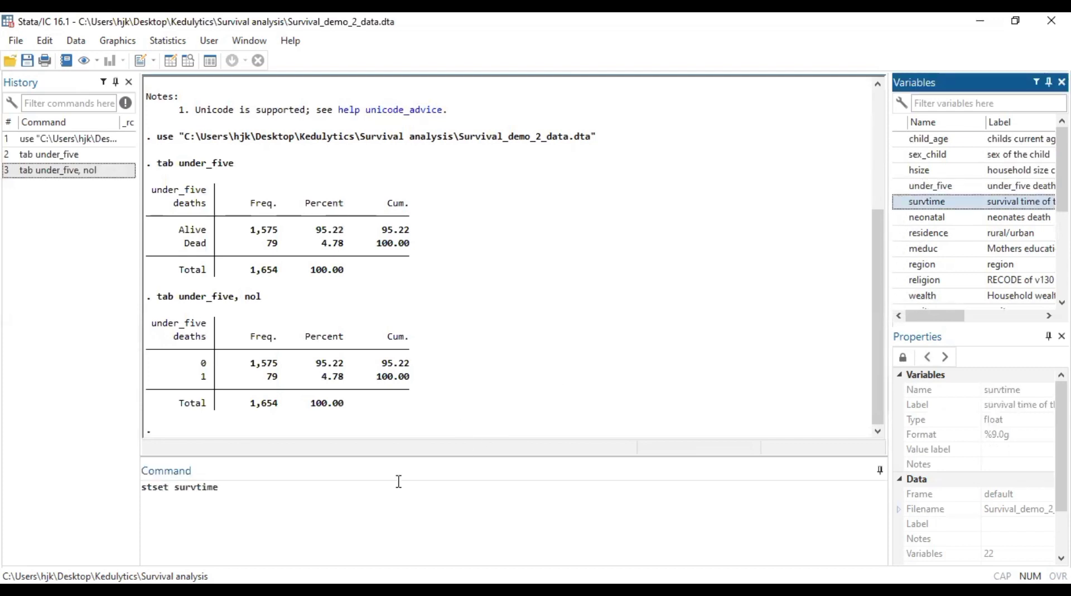
left_click(372, 492)
type(", failure(")
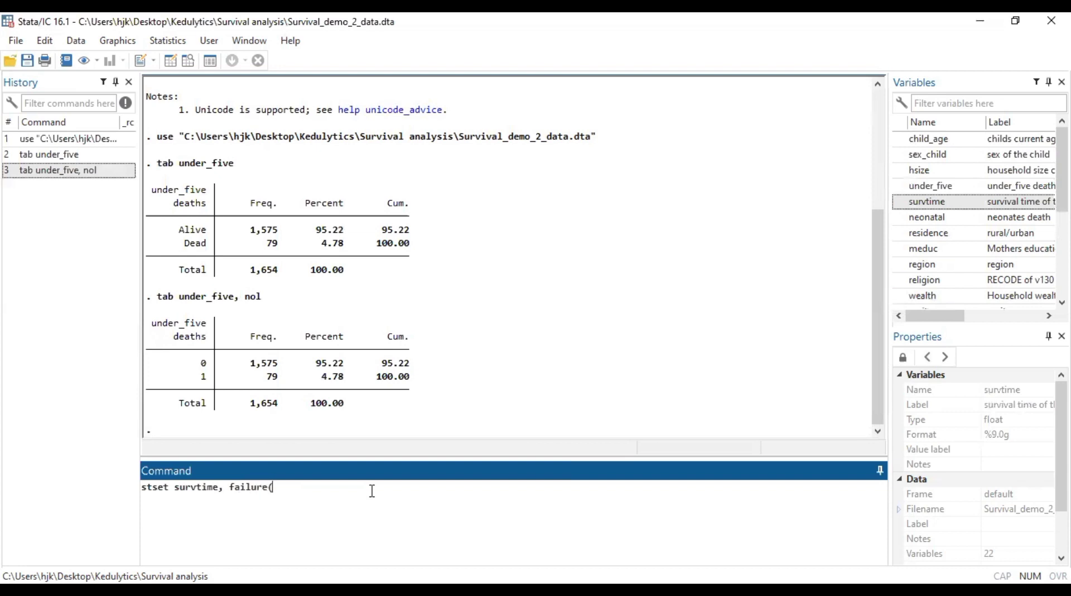
double_click(928, 186)
left_click(429, 483)
type(")")
key("Return")
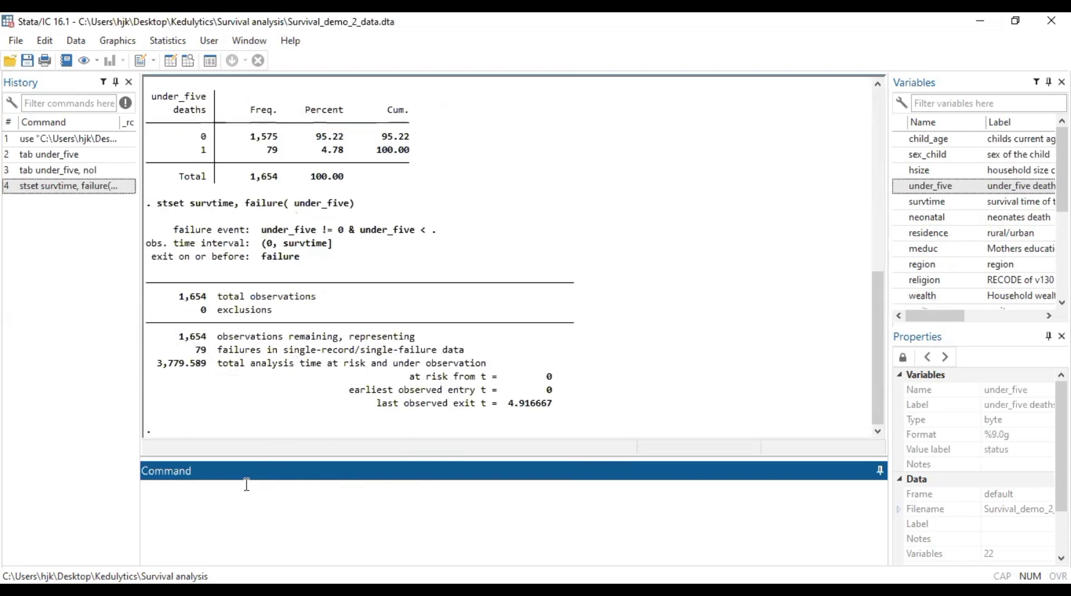
- Summarize the survival data with stsum, first overall and again grouped by place_deliv
type("stsum")
key("Return")
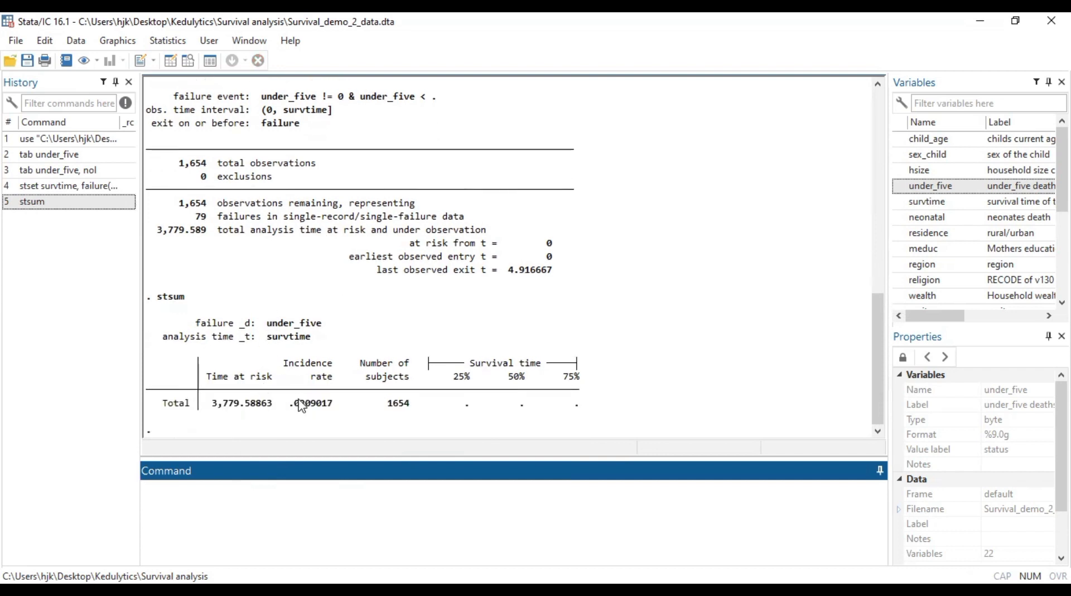
left_click(87, 203)
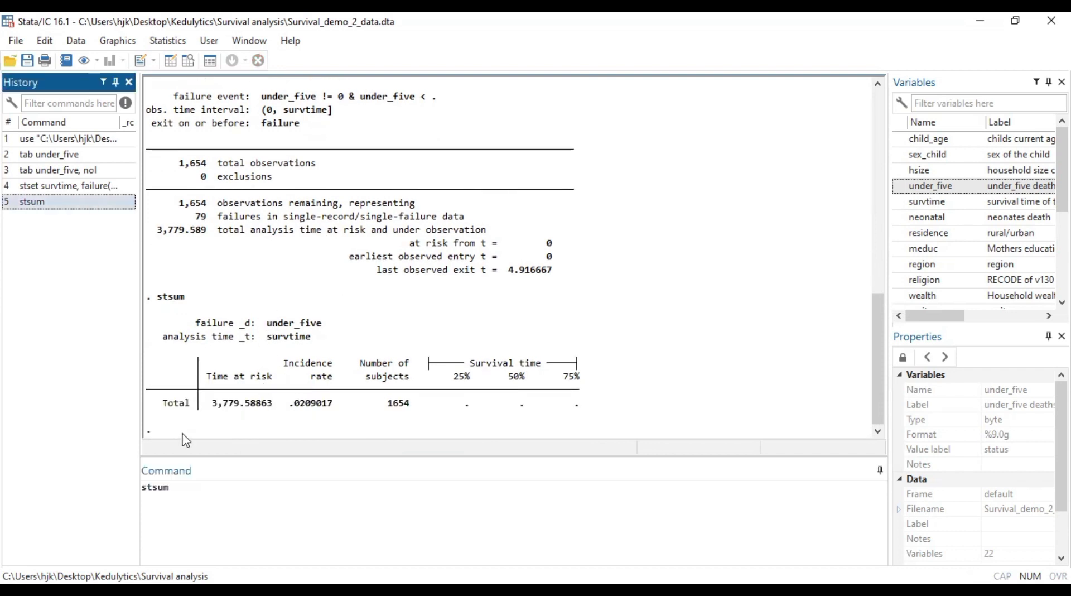
left_click(194, 495)
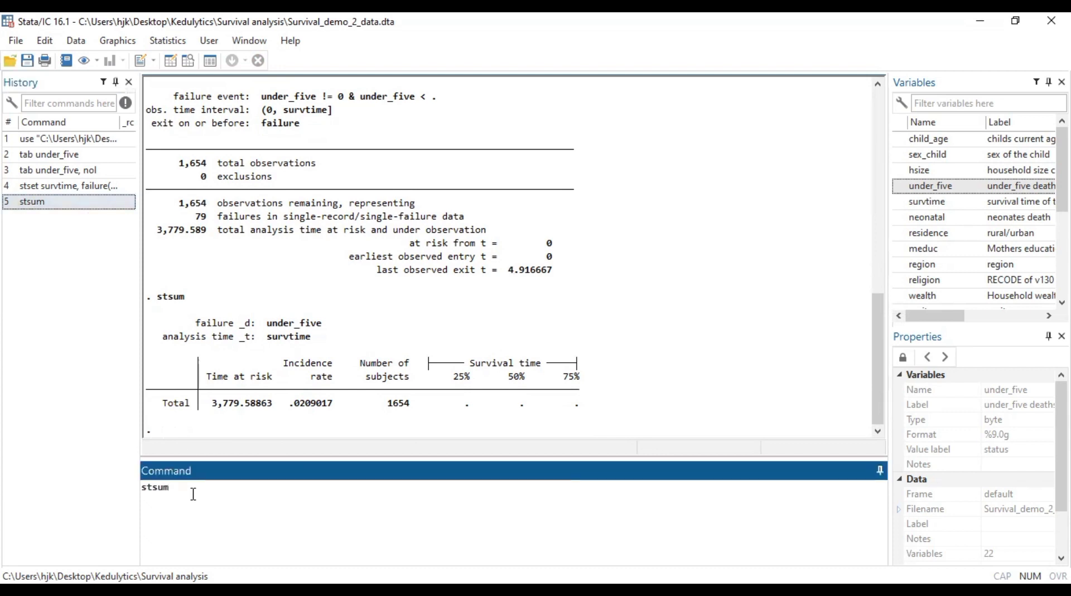
type(", by(")
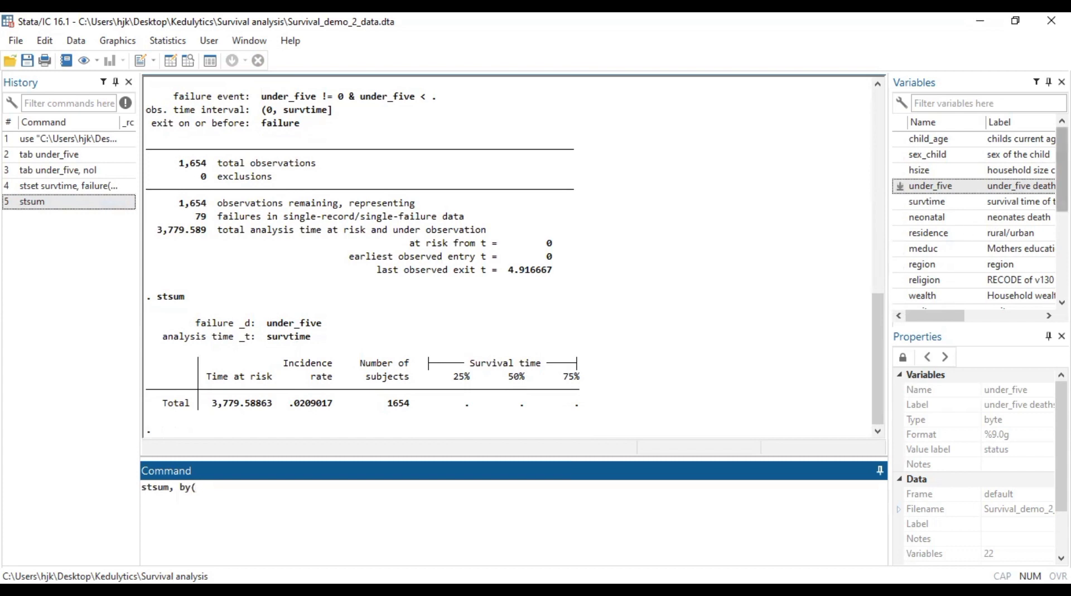
scroll(900, 190, "down", 2)
double_click(901, 234)
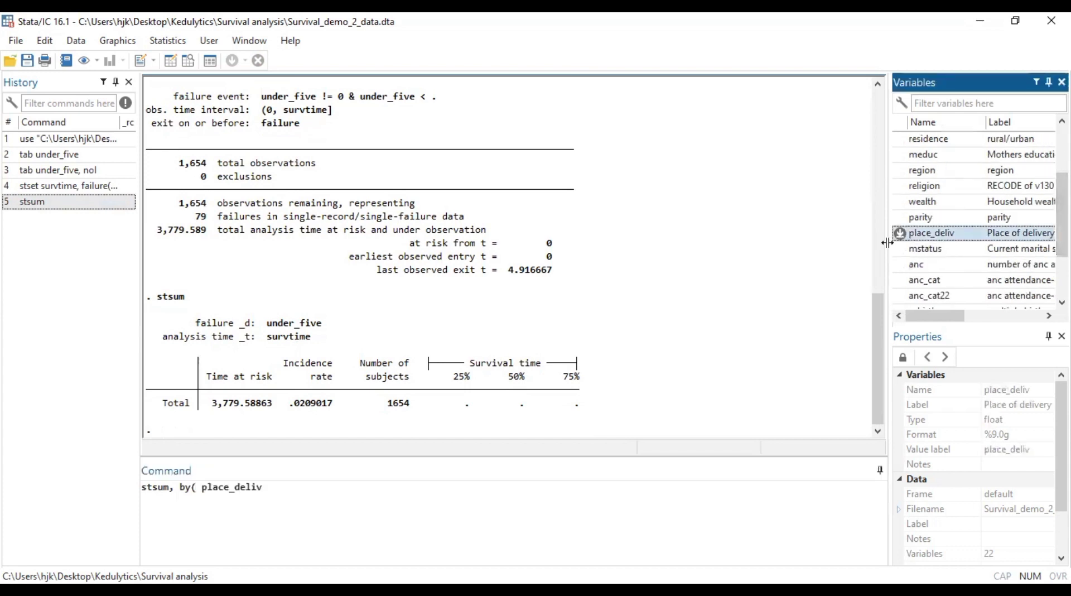
left_click(311, 481)
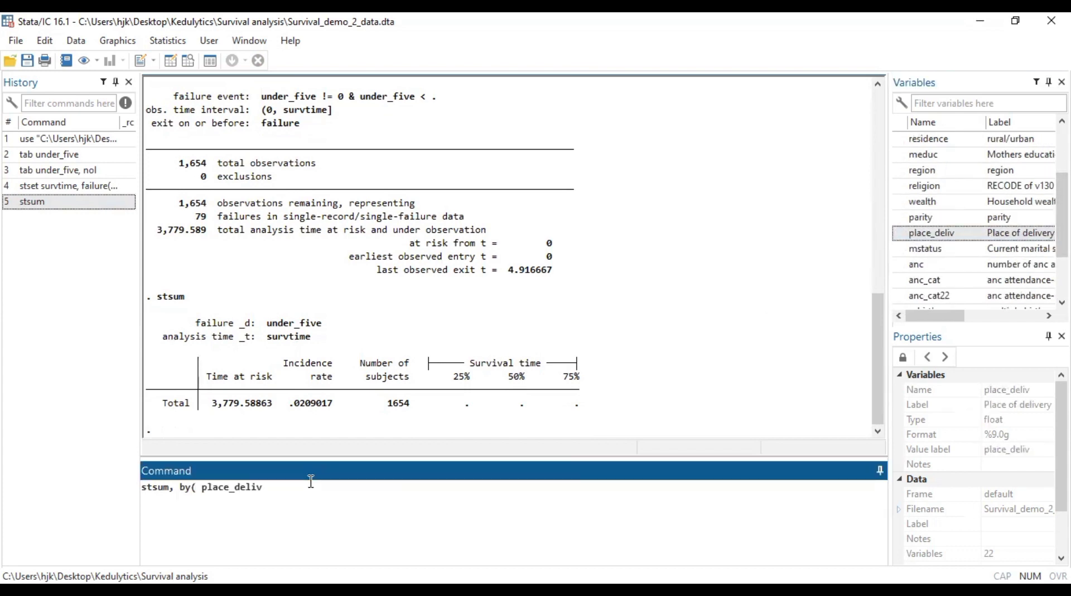
type(")")
key("Return")
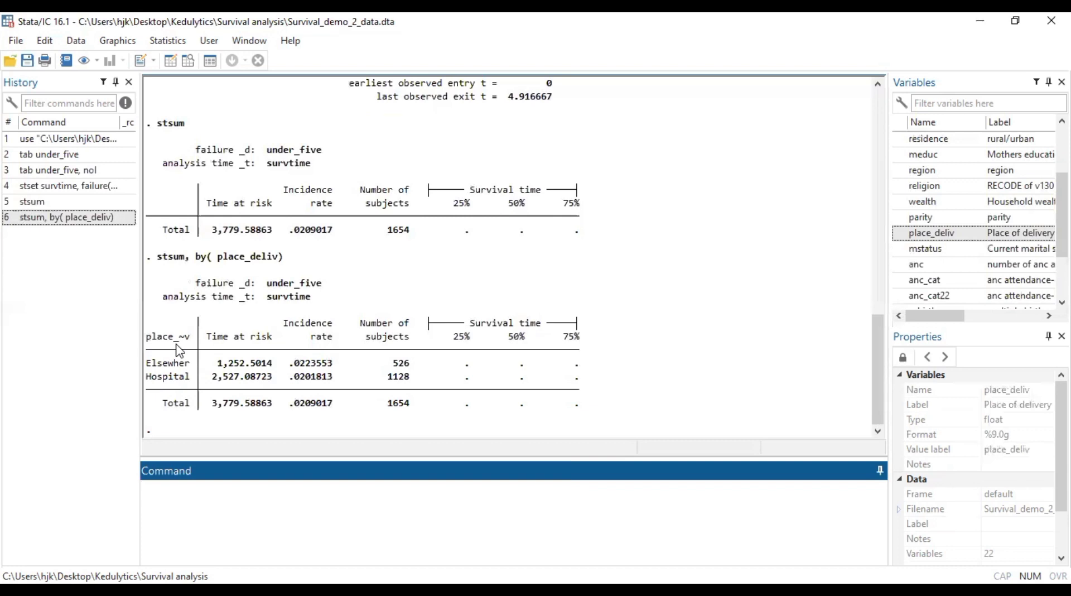
- Run a Peto-Peto test of survivor function equality across place_deliv using sts test with the peto option
type("s")
type("ts test")
left_click(901, 233)
type(",")
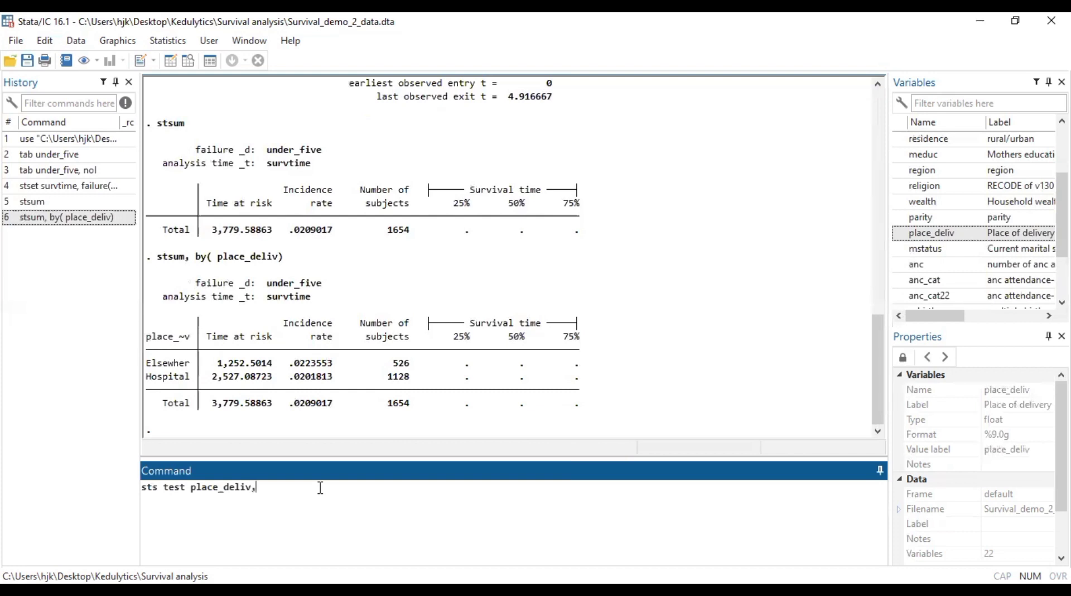
type(" oeto")
key("Return")
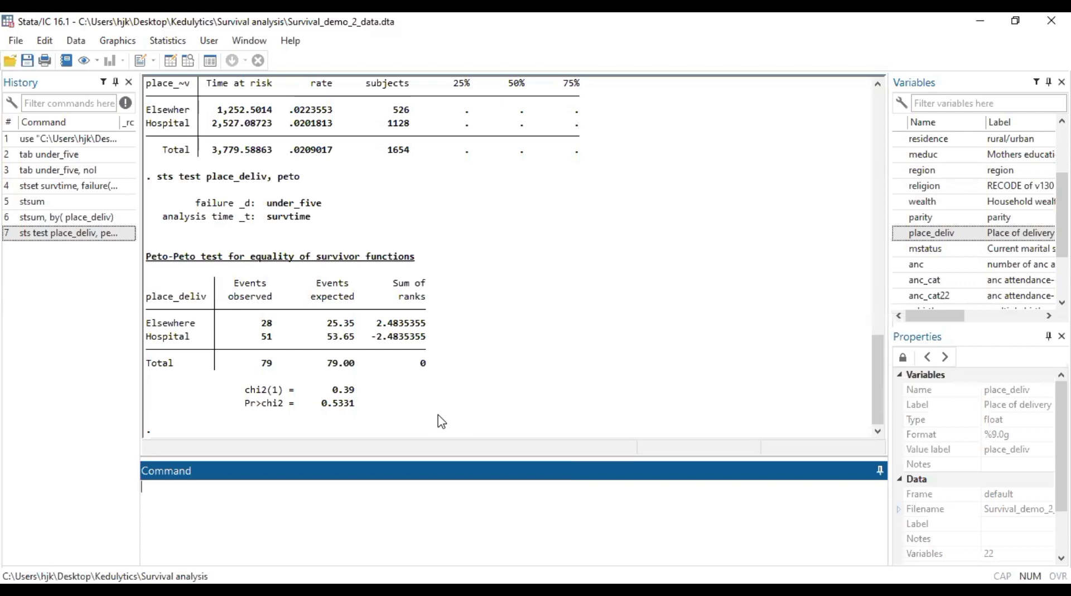
- Reuse the Peto-Peto test command with mstatus in place of place_deliv and run it
left_click(102, 235)
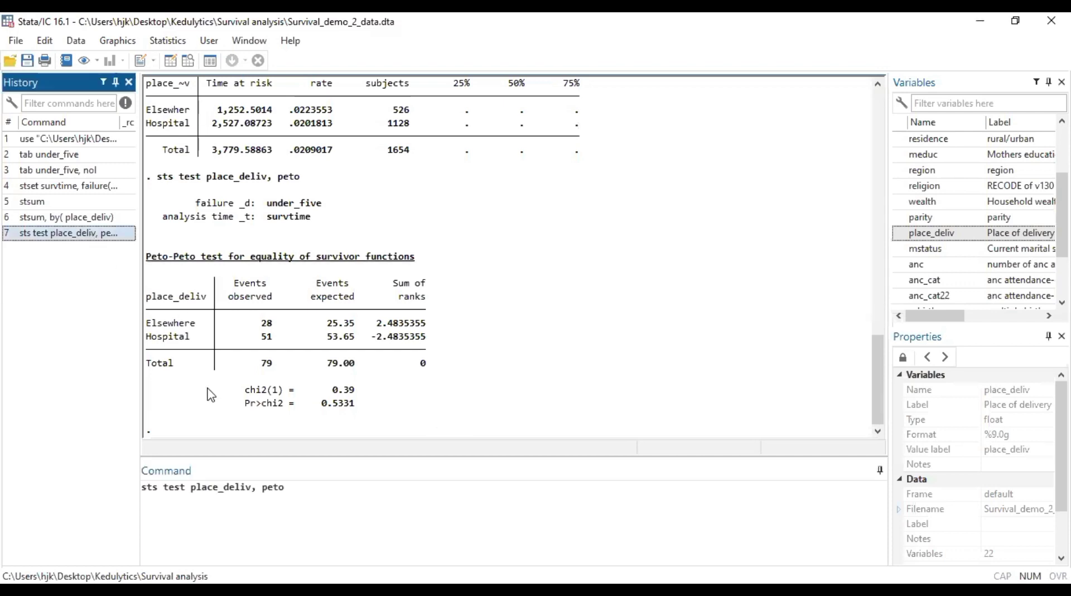
left_click(252, 487)
key("BackSpace")
key("BackSpace")
key("BackSpace")
key("BackSpace")
key("BackSpace")
key("BackSpace")
key("BackSpace")
key("BackSpace")
key("BackSpace")
key("BackSpace")
key("BackSpace")
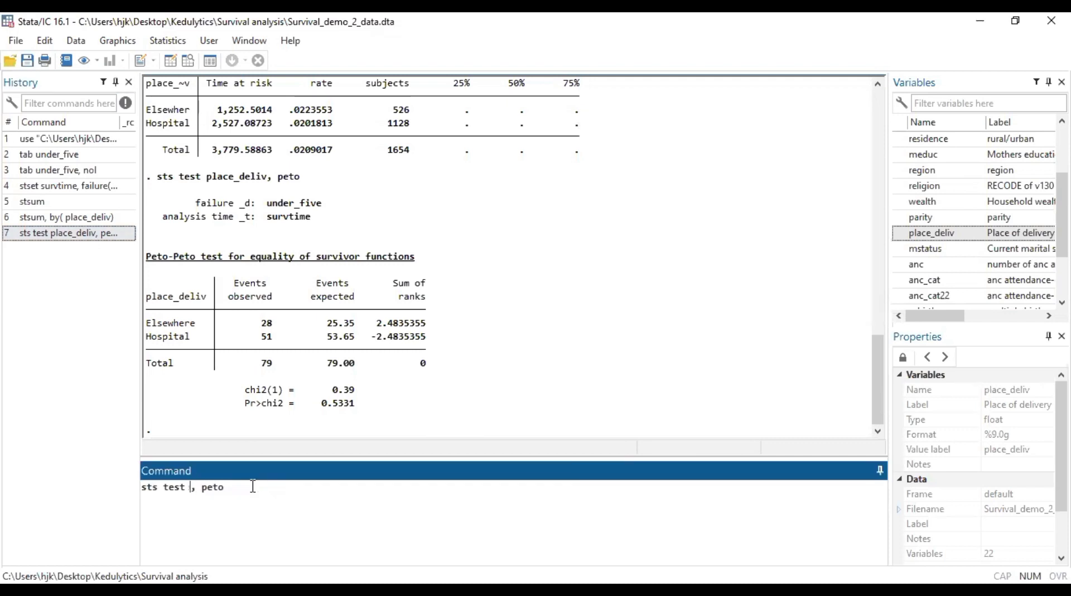
left_click(901, 248)
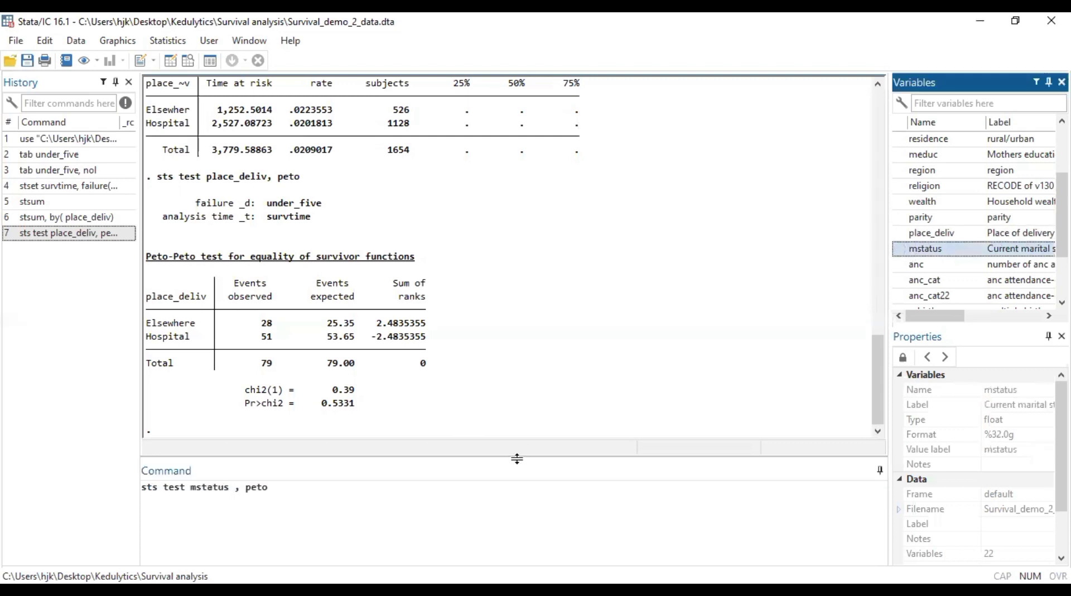
left_click(315, 489)
key("Return")
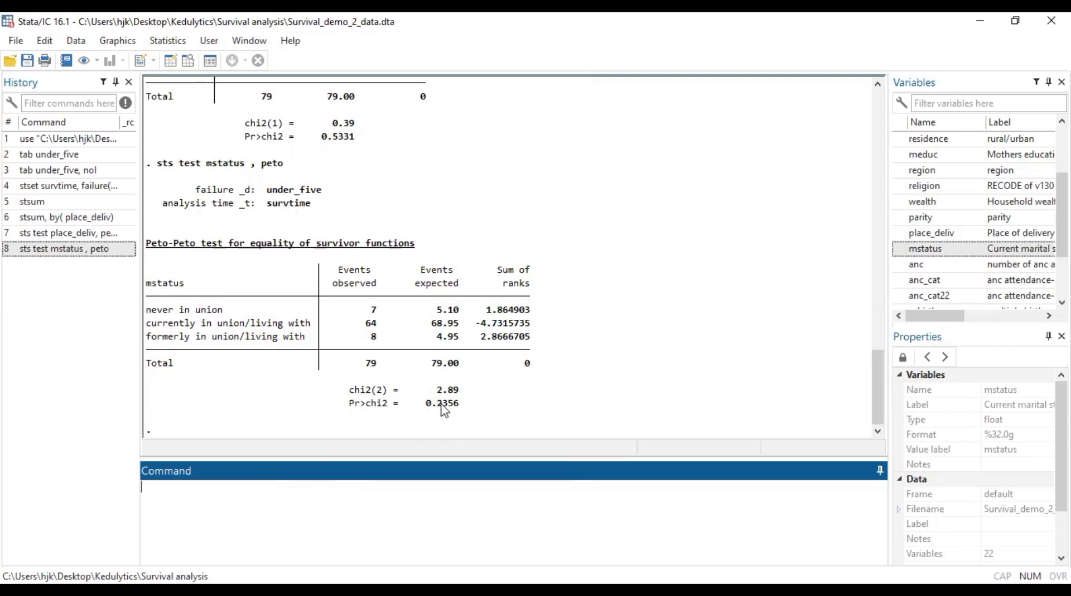
- Reuse the Peto-Peto test command with parity in place of mstatus and run it
left_click(65, 252)
left_click(236, 491)
key("BackSpace")
key("BackSpace")
key("BackSpace")
key("BackSpace")
key("BackSpace")
key("BackSpace")
key("BackSpace")
key("BackSpace")
double_click(904, 219)
key("Return")
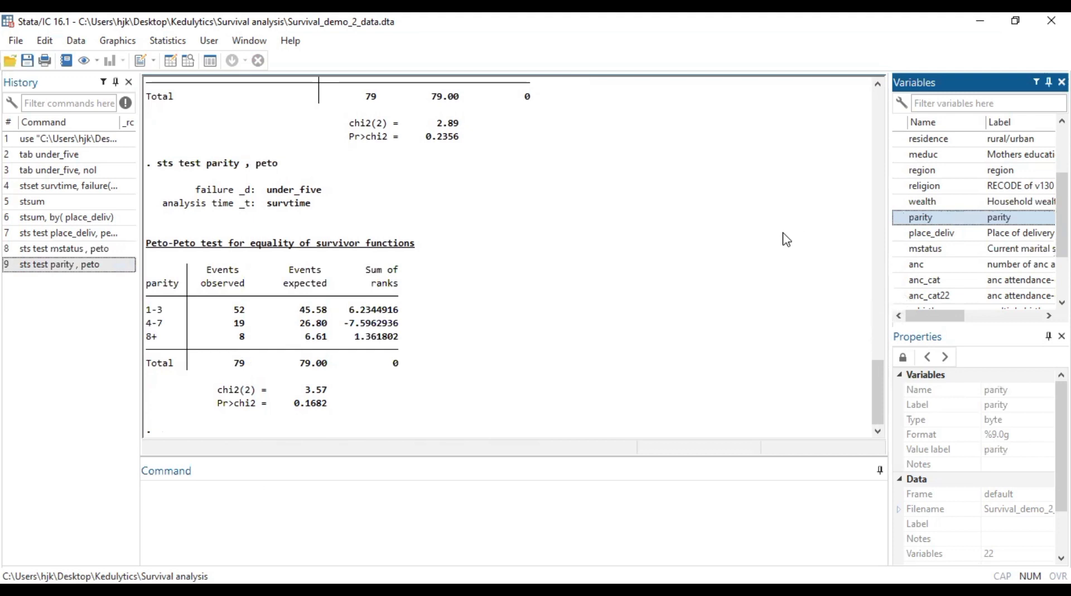
- Reuse the Peto-Peto test command with anc_cat in place of parity and run it
left_click(102, 269)
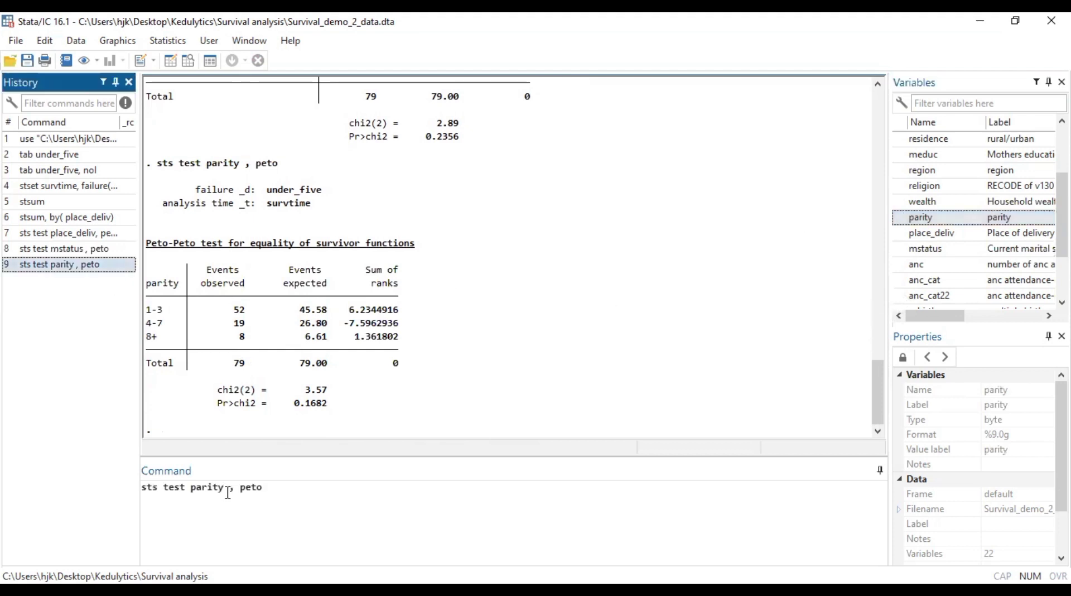
left_click(228, 493)
key("BackSpace")
key("BackSpace")
key("BackSpace")
key("BackSpace")
key("BackSpace")
key("BackSpace")
key("BackSpace")
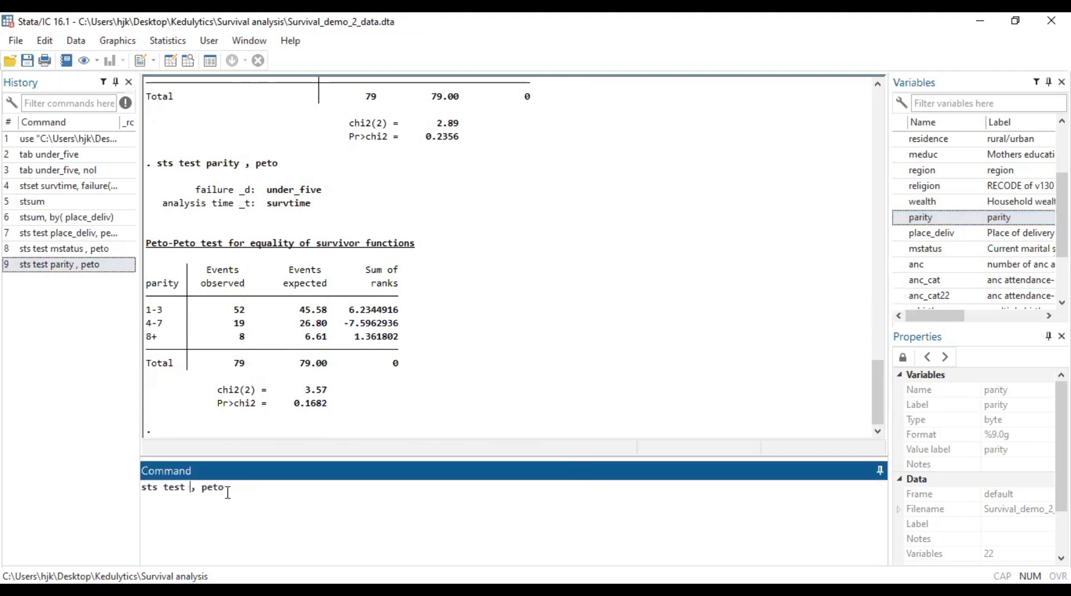
double_click(901, 280)
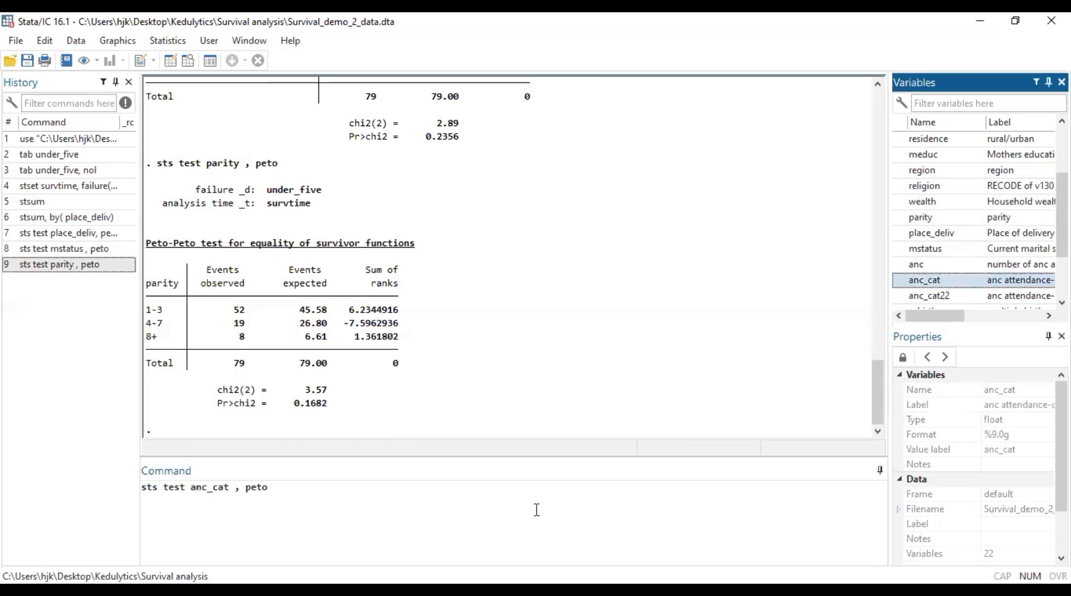
key("Return")
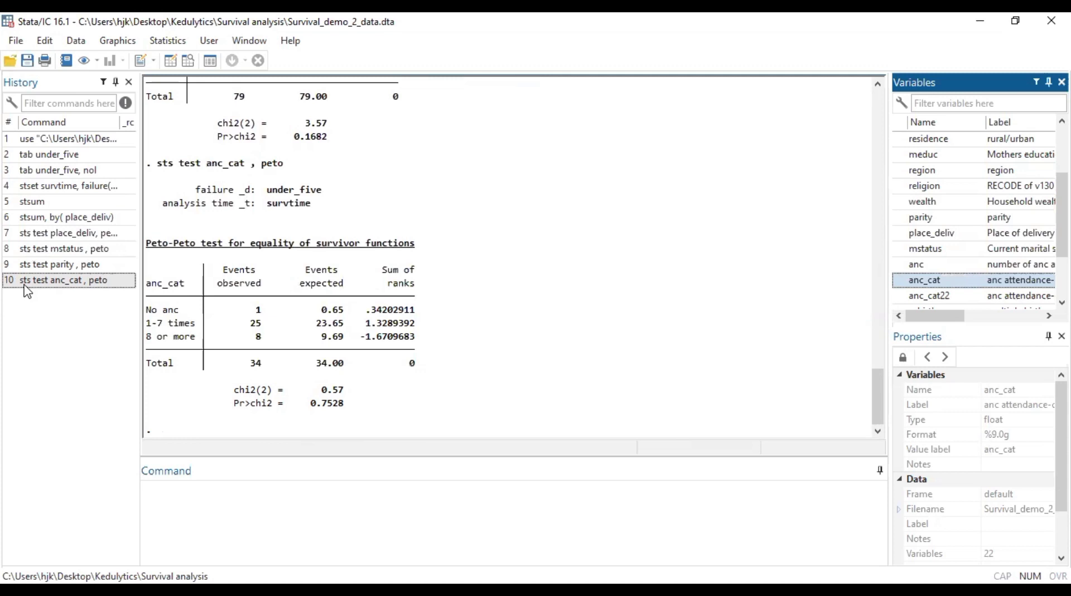
- Rerun the earlier tabulation of under_five without value labels from the command history
left_click(46, 170)
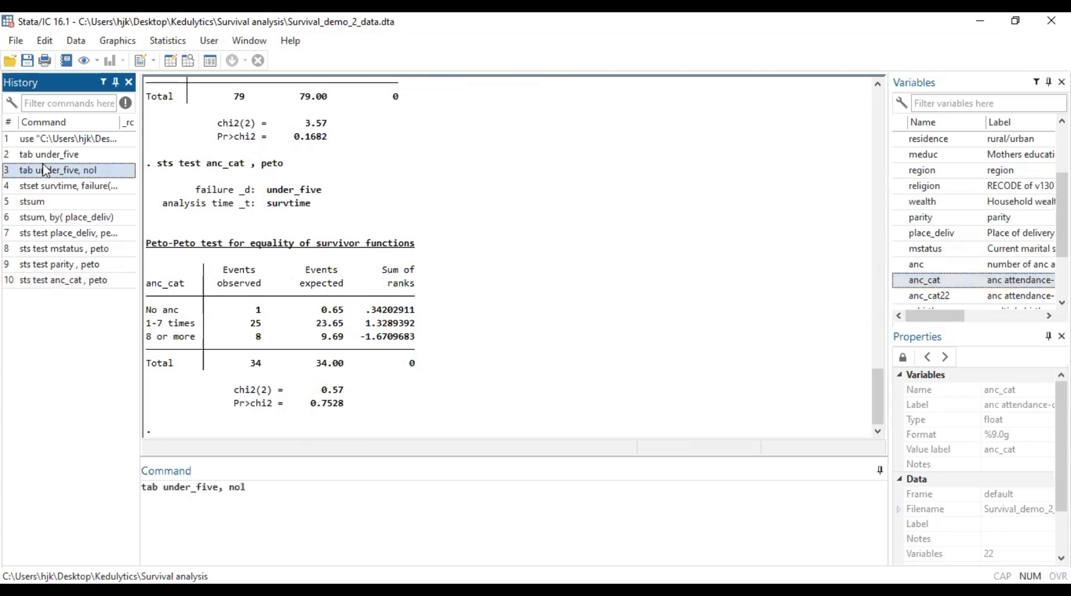
key("Return")
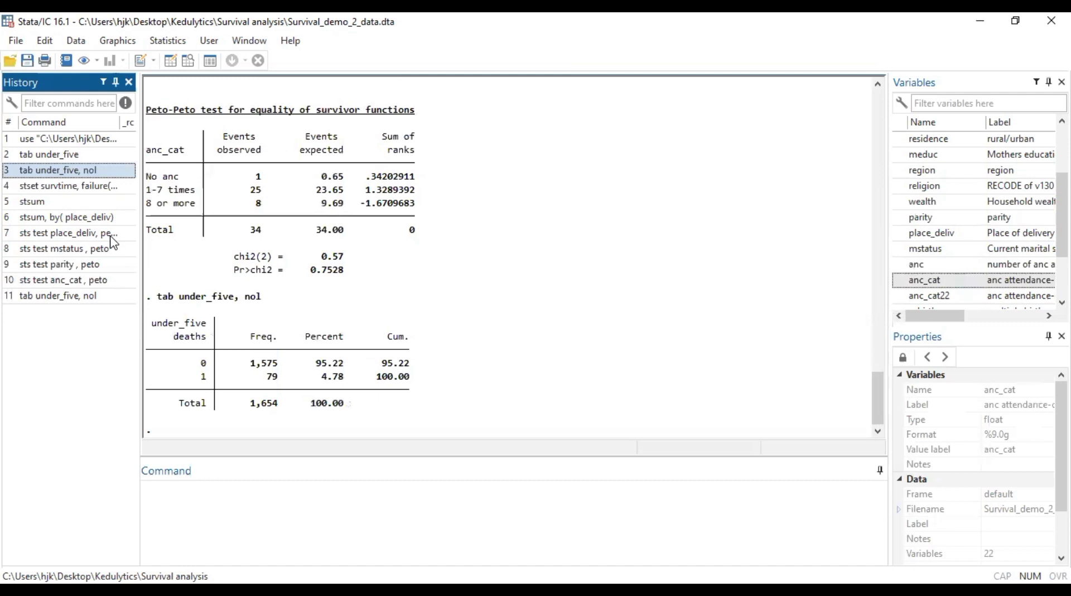
left_click(84, 188)
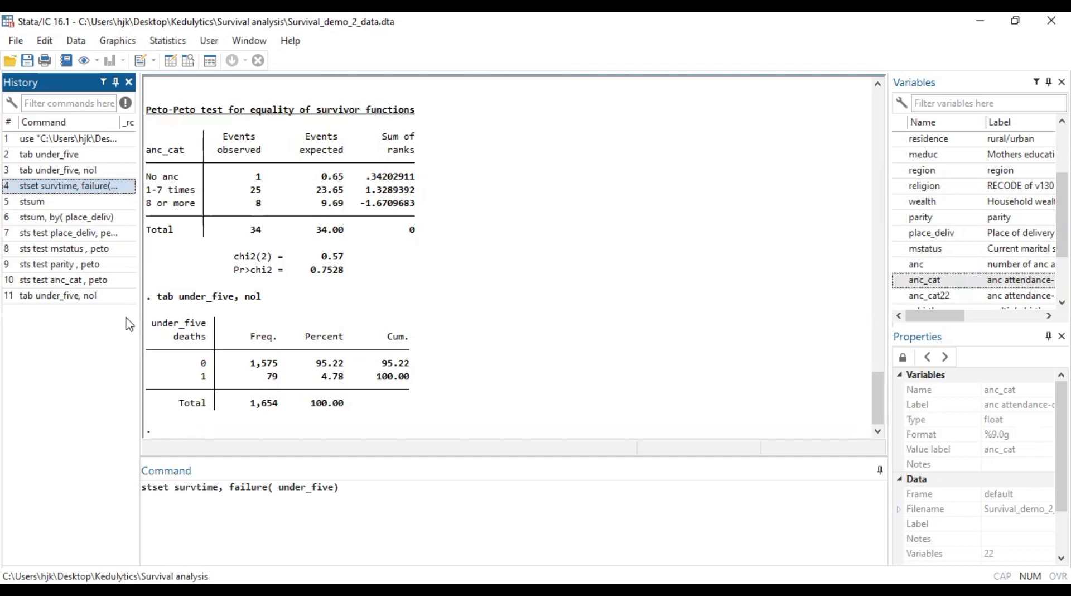
left_click(57, 205)
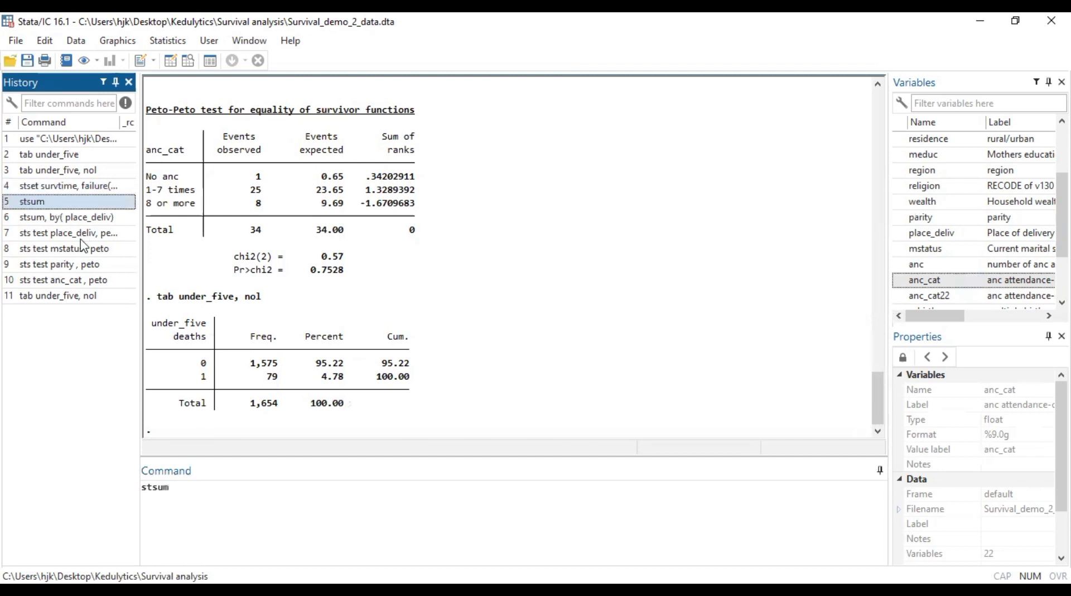
left_click(169, 489)
left_click(74, 218)
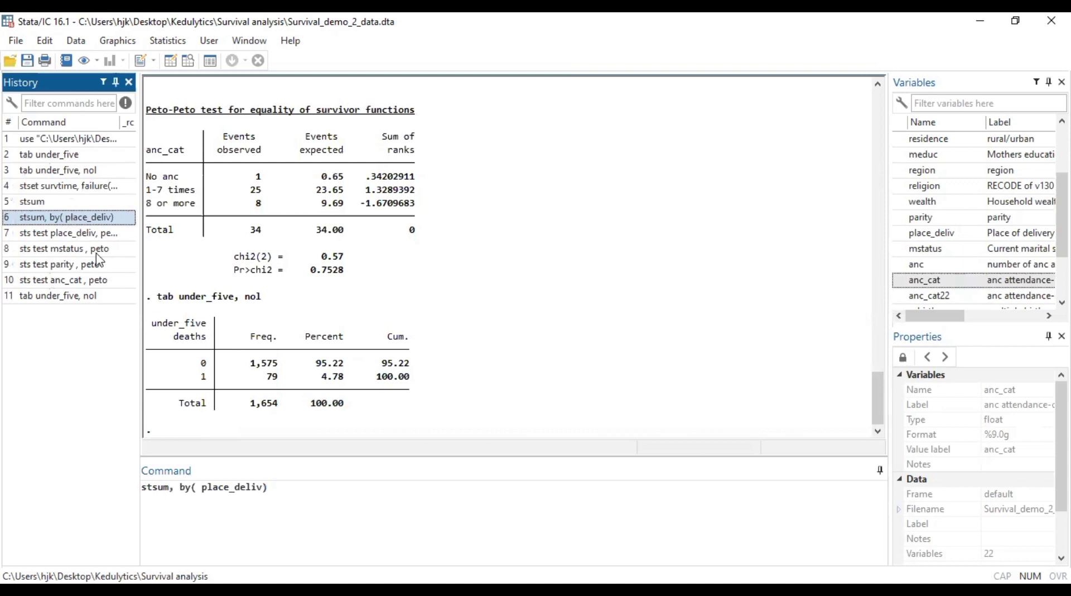
left_click(74, 285)
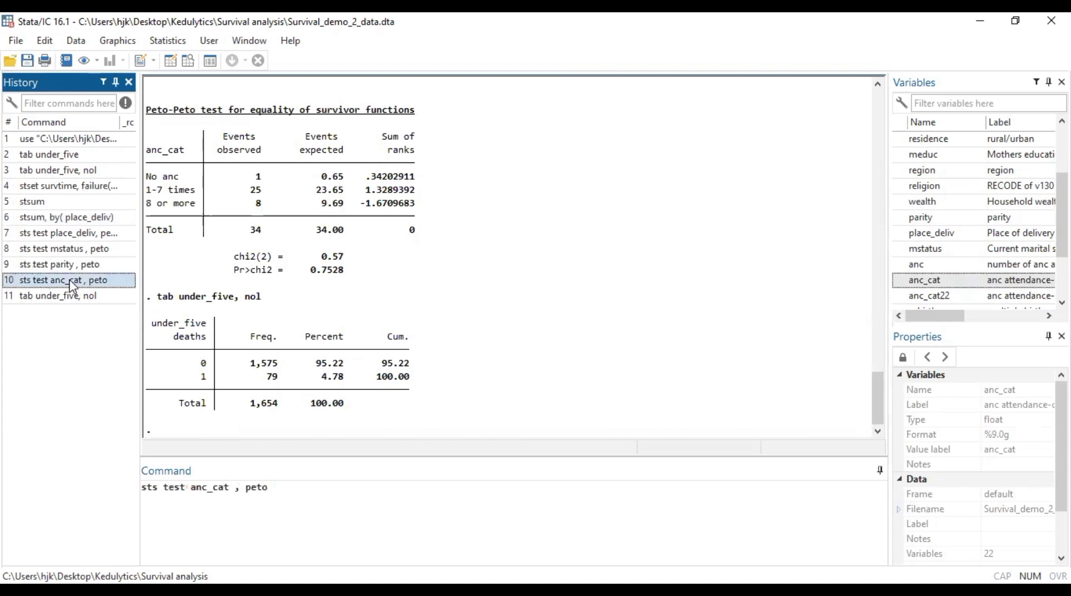